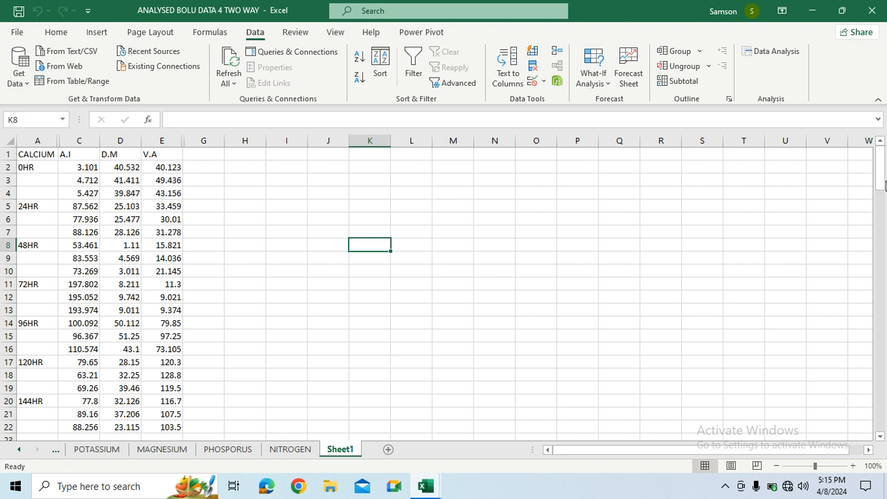
# - Start a Descriptive Statistics analysis with input range C1:E22 on Sheet1, treating the first row as labels
pyautogui.moveTo(883, 164)
pyautogui.mouseDown()
pyautogui.moveTo(883, 409)
pyautogui.moveTo(884, 161)
pyautogui.mouseUp()
pyautogui.click(787, 52)
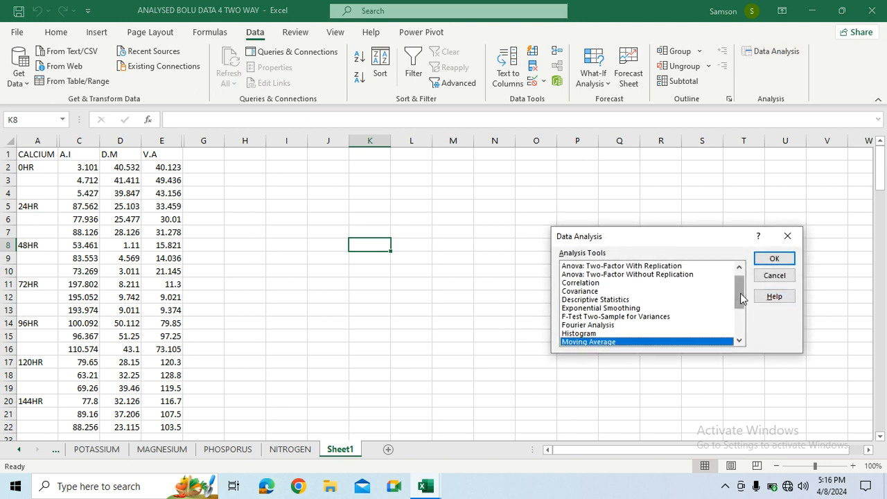
pyautogui.moveTo(741, 298)
pyautogui.mouseDown()
pyautogui.moveTo(741, 327)
pyautogui.moveTo(740, 305)
pyautogui.mouseUp()
pyautogui.click(605, 283)
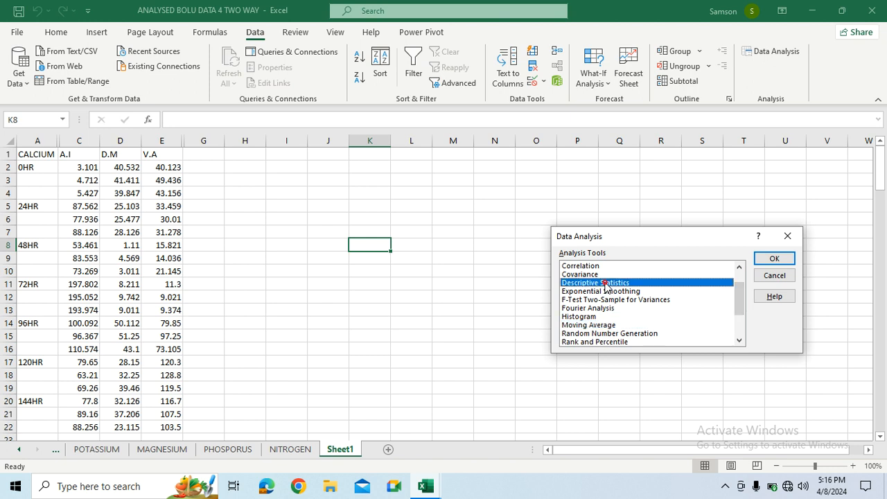
pyautogui.click(766, 258)
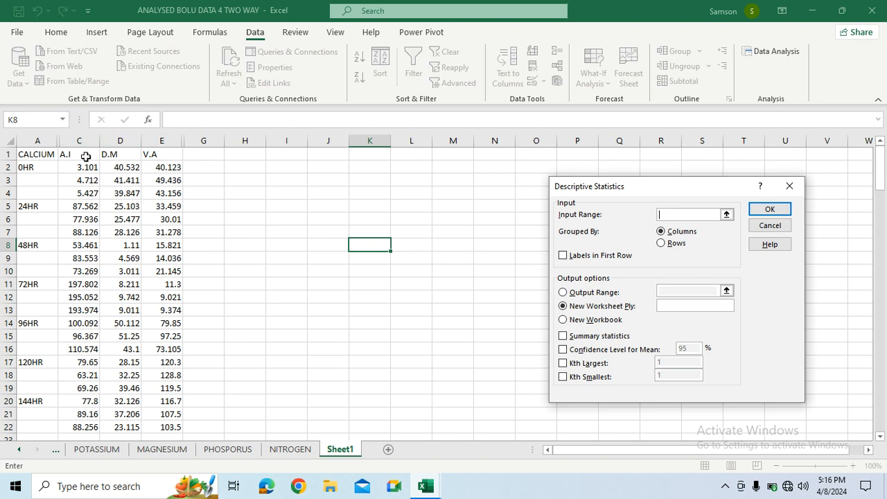
pyautogui.moveTo(86, 156); pyautogui.dragTo(151, 386)
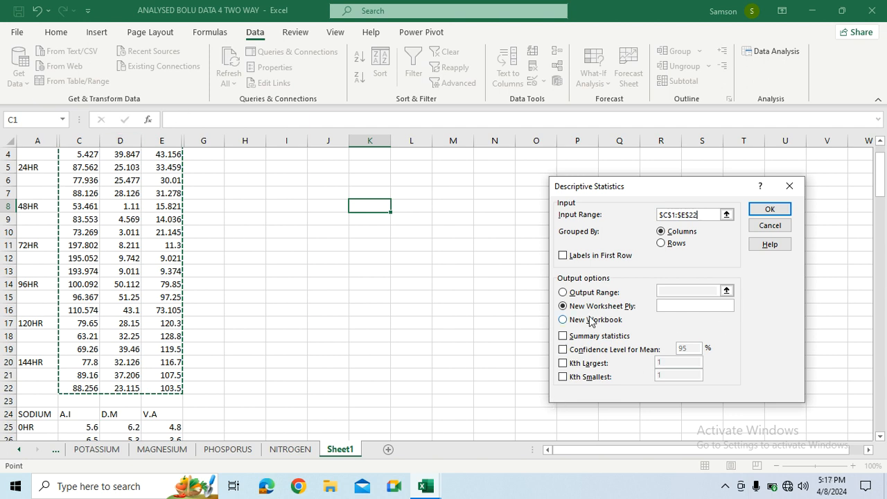
pyautogui.click(563, 256)
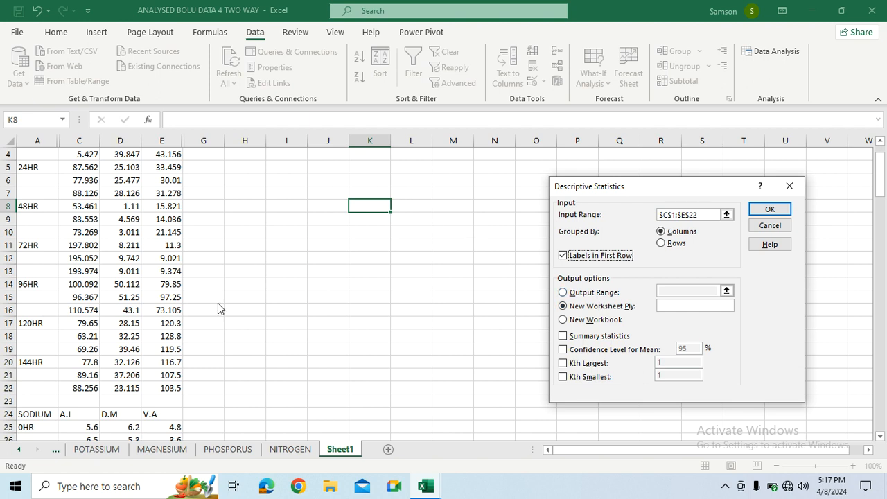
# - Include summary statistics in the descriptive analysis and output the results to a new worksheet
pyautogui.click(562, 292)
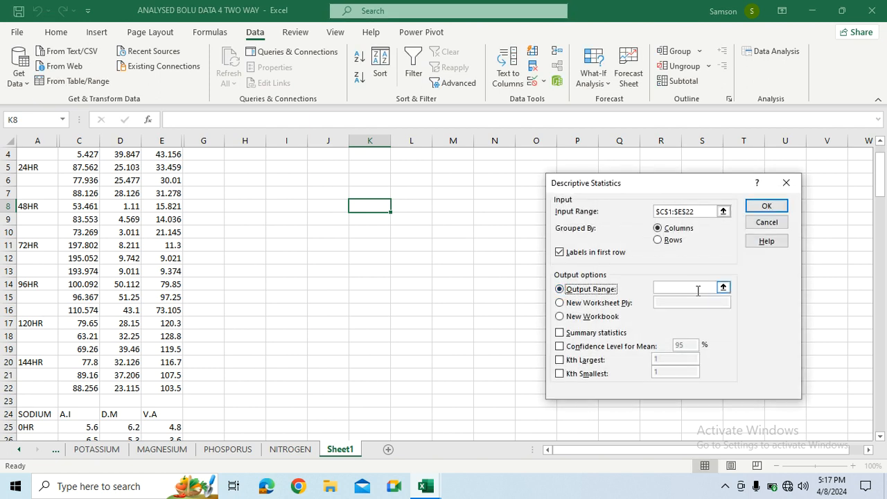
pyautogui.click(559, 303)
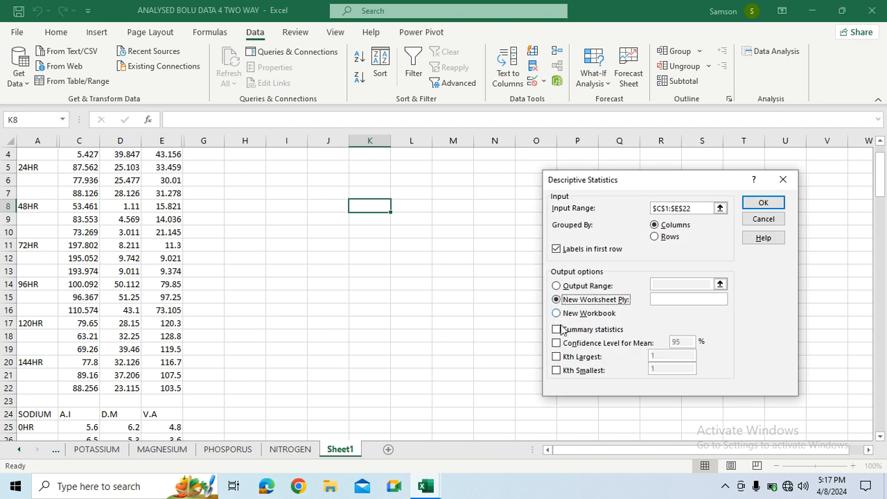
pyautogui.click(557, 330)
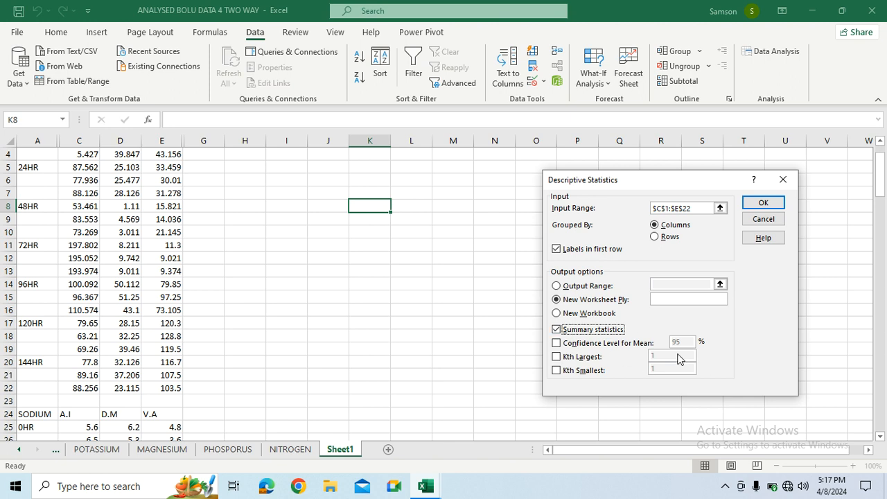
pyautogui.click(761, 203)
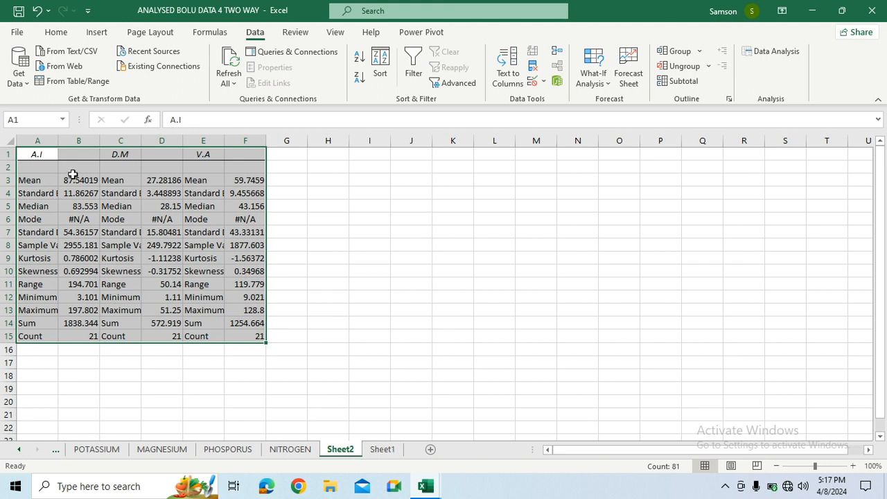
# - Widen columns A, C and E of the descriptive statistics results to show the statistic names
pyautogui.moveTo(57, 140); pyautogui.dragTo(86, 140)
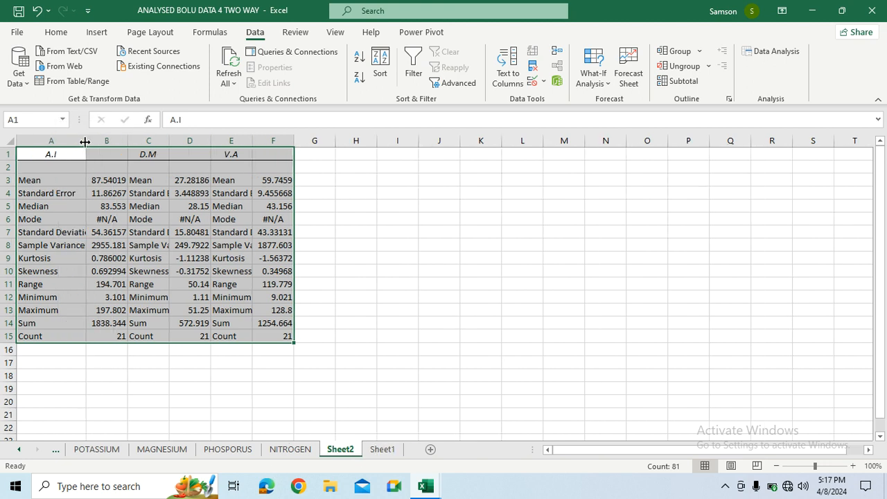
pyautogui.moveTo(169, 140); pyautogui.dragTo(200, 140)
pyautogui.moveTo(284, 140); pyautogui.dragTo(329, 139)
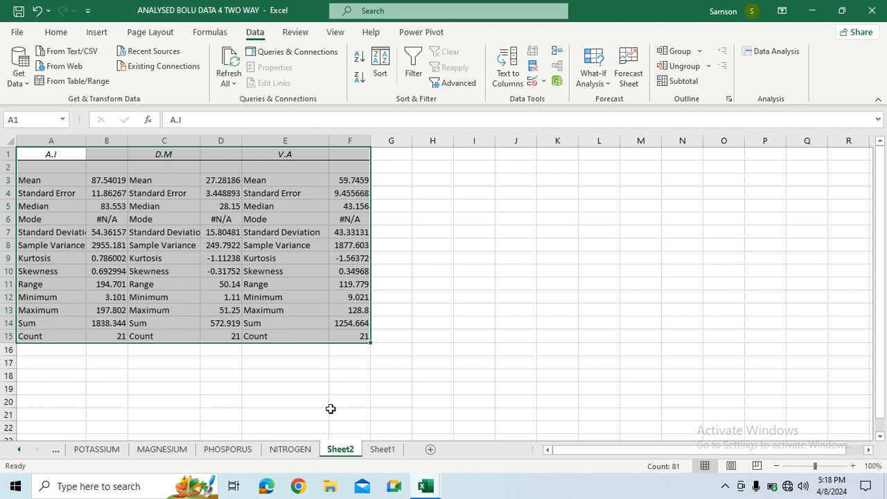
pyautogui.click(380, 450)
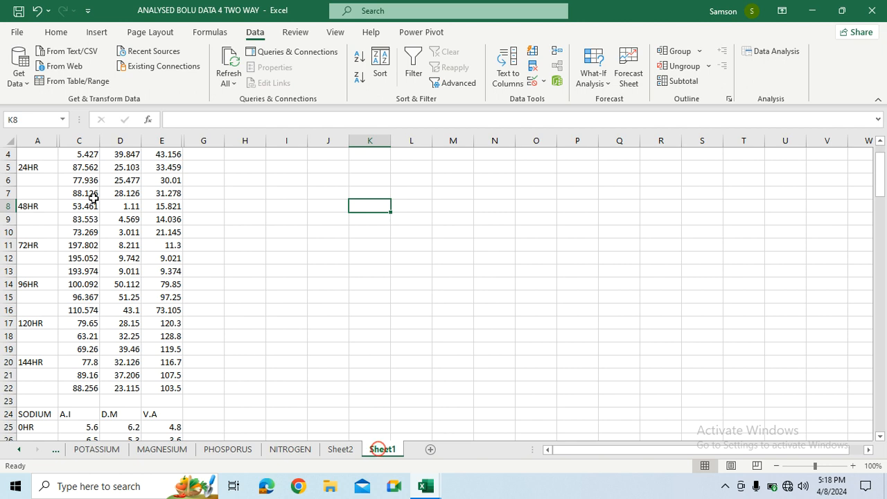
pyautogui.moveTo(879, 169)
pyautogui.mouseDown()
pyautogui.moveTo(879, 158)
pyautogui.moveTo(879, 171)
pyautogui.mouseUp()
pyautogui.click(339, 450)
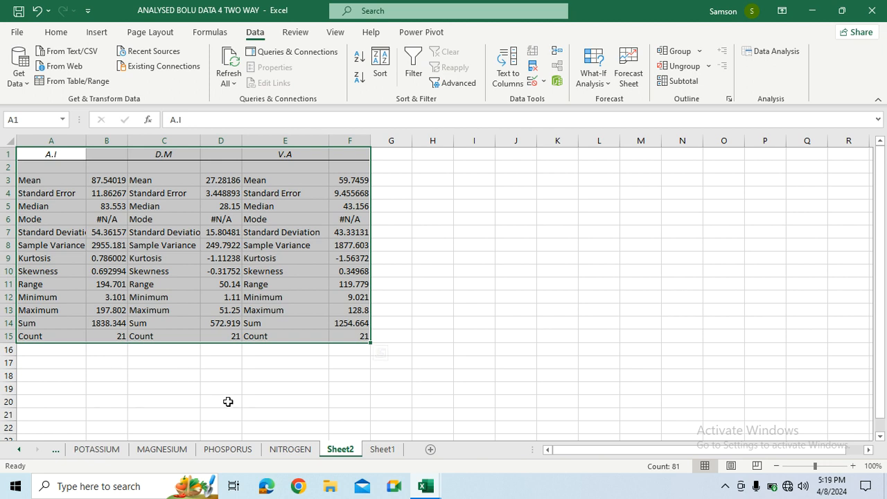
# - Run a two-factor ANOVA with replication on Sheet1's calcium data, range A1:E22, using 3 rows per sample and output to a new worksheet
pyautogui.click(382, 450)
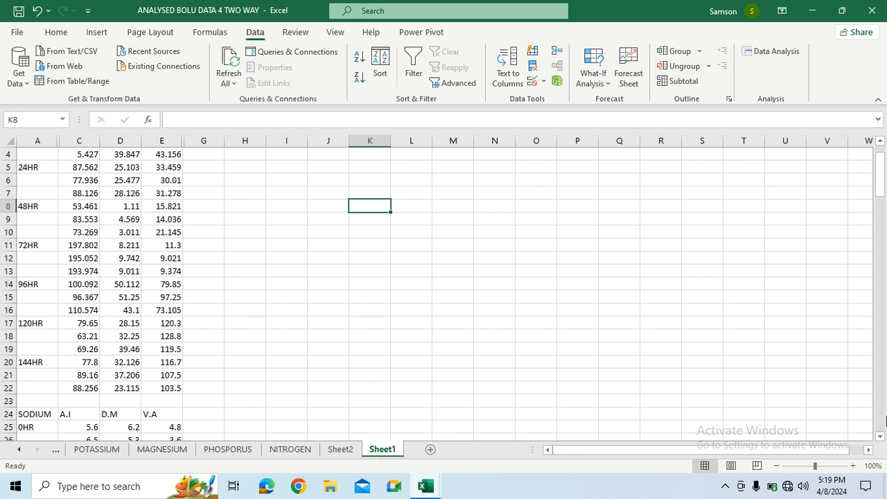
pyautogui.moveTo(881, 183); pyautogui.dragTo(882, 178)
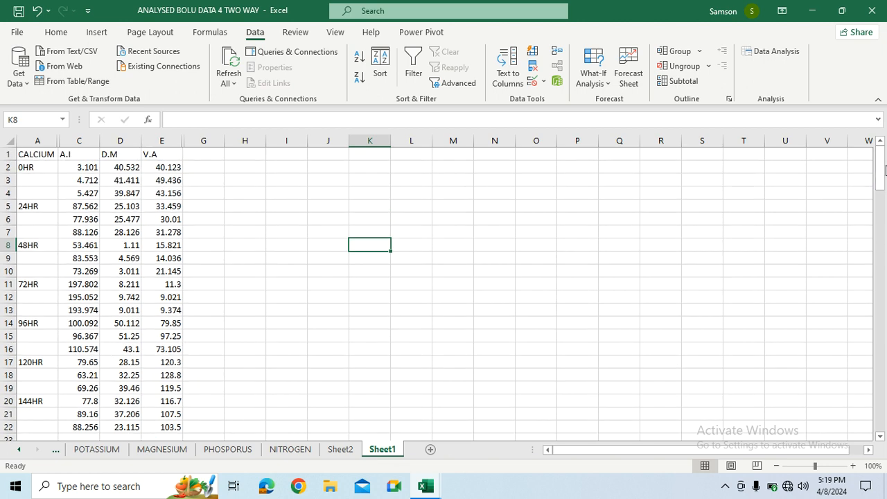
pyautogui.click(775, 52)
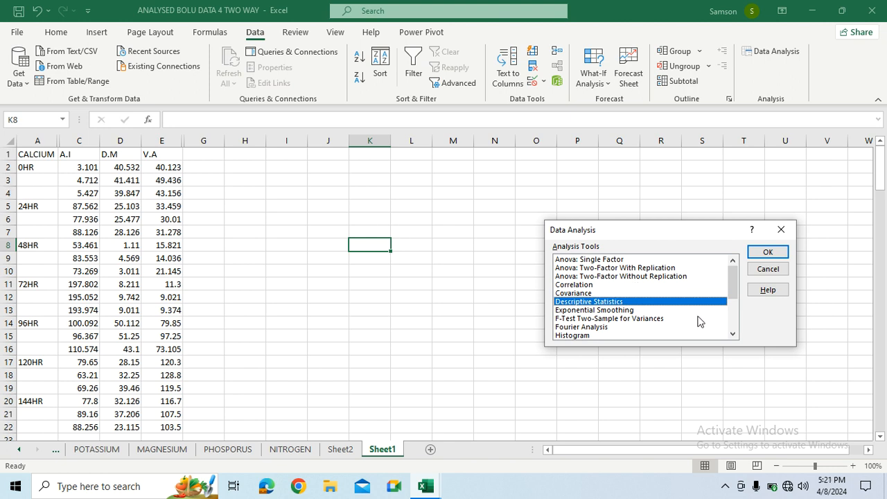
pyautogui.click(581, 269)
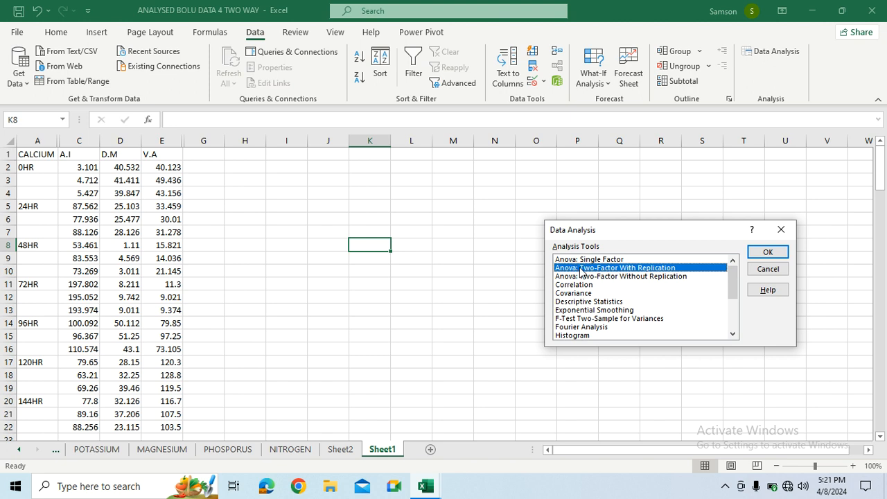
pyautogui.click(766, 252)
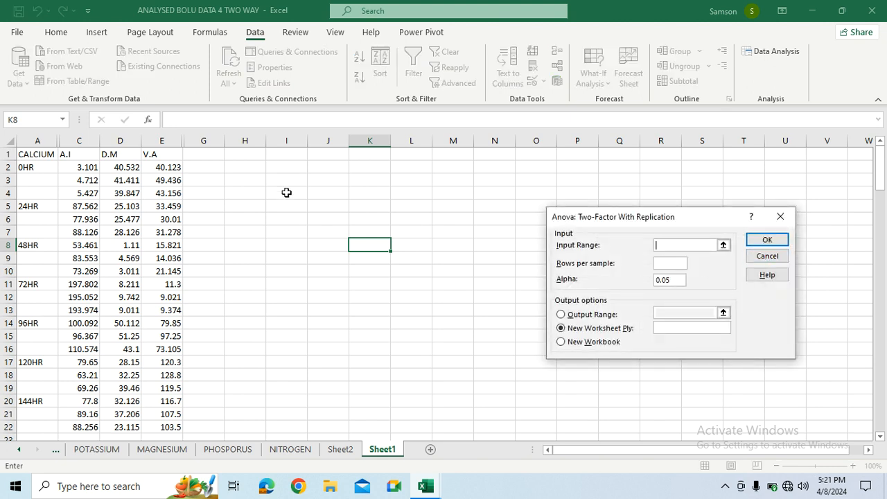
pyautogui.moveTo(41, 154); pyautogui.dragTo(170, 360)
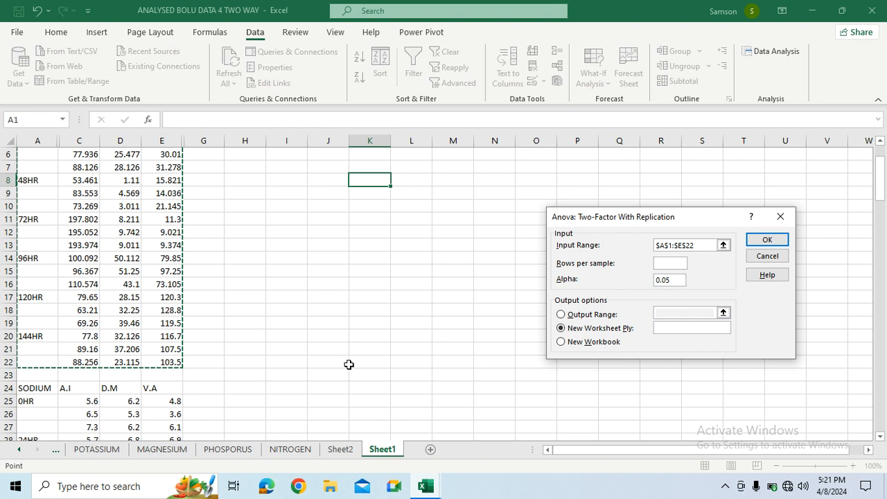
pyautogui.click(660, 262)
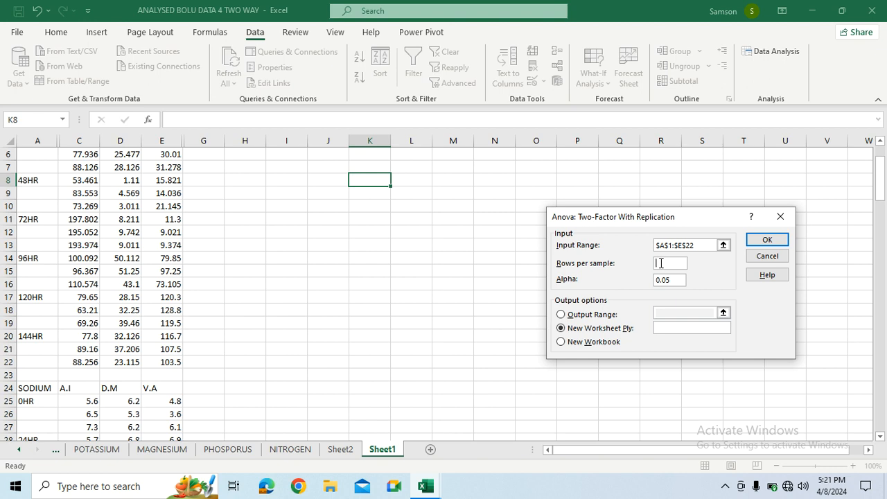
pyautogui.write('3')
pyautogui.click(765, 244)
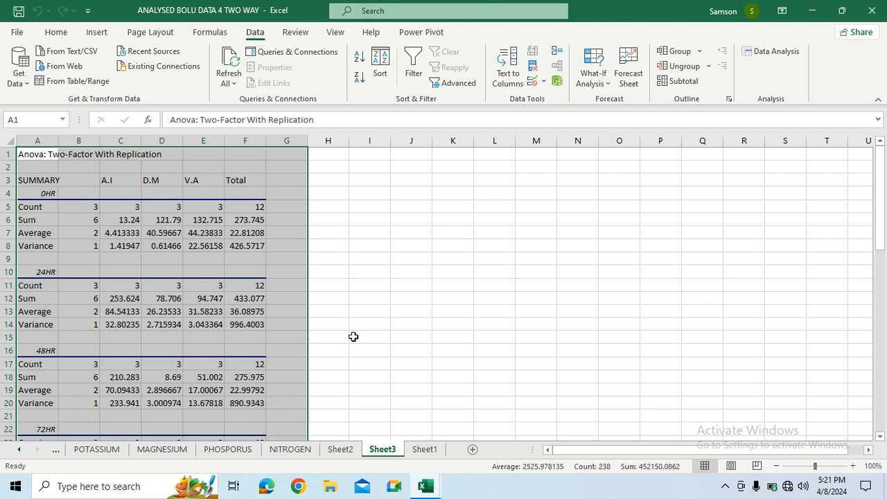
# - Rename the worksheet holding the two-factor ANOVA results as 2-anova
pyautogui.moveTo(879, 220)
pyautogui.mouseDown()
pyautogui.moveTo(883, 298)
pyautogui.moveTo(879, 212)
pyautogui.mouseUp()
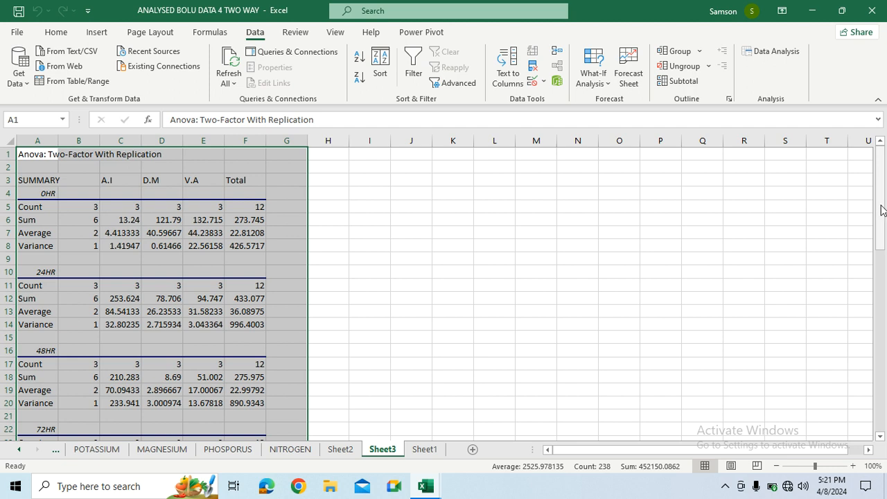
pyautogui.moveTo(881, 206); pyautogui.dragTo(884, 407)
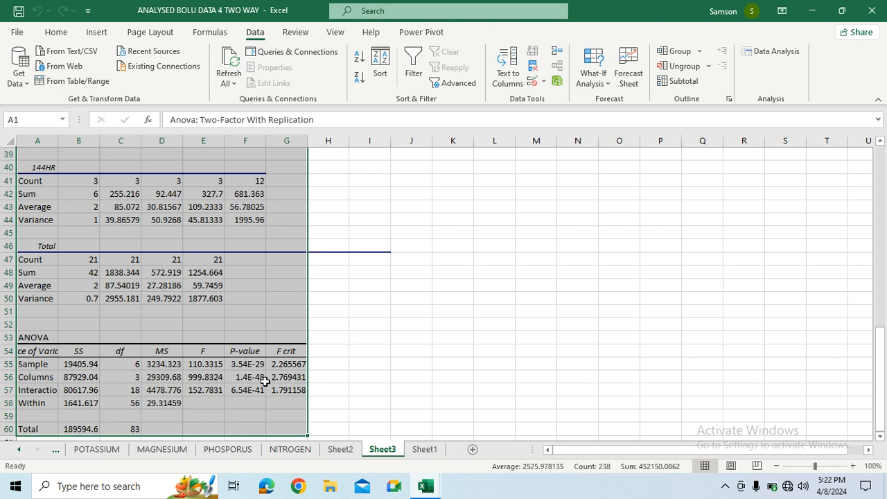
pyautogui.rightClick(378, 453)
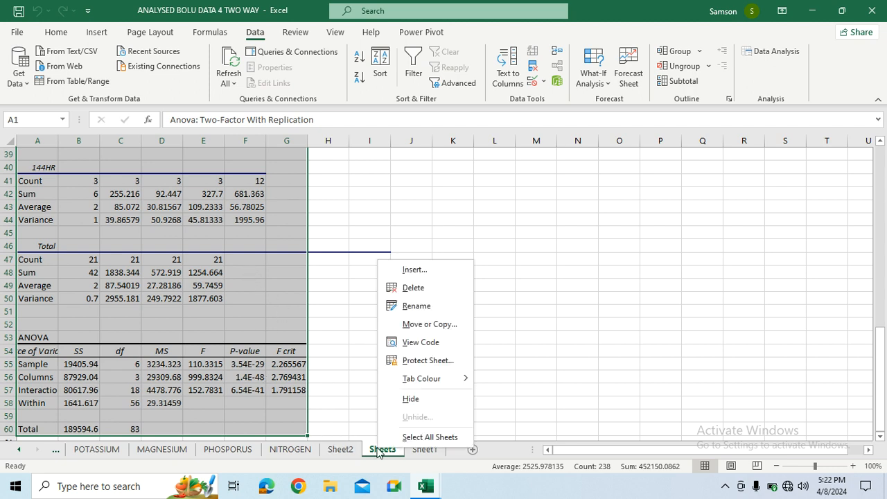
pyautogui.click(414, 301)
pyautogui.write('2-anova')
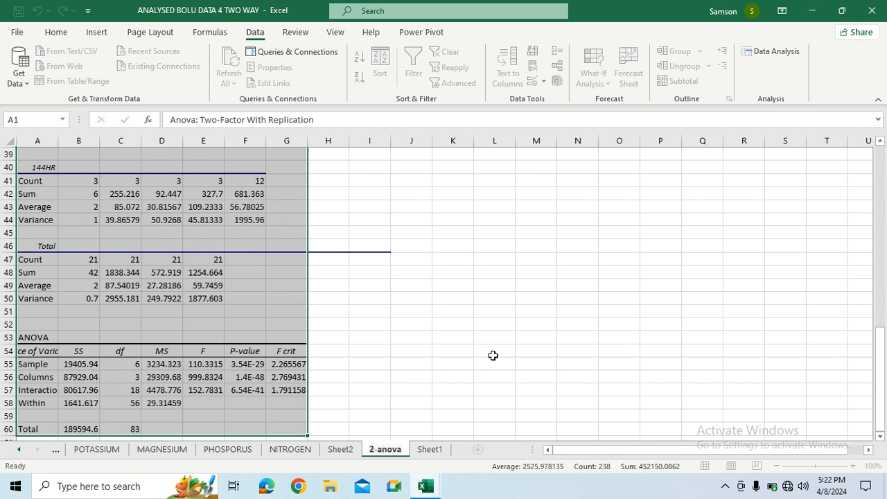
pyautogui.click(454, 350)
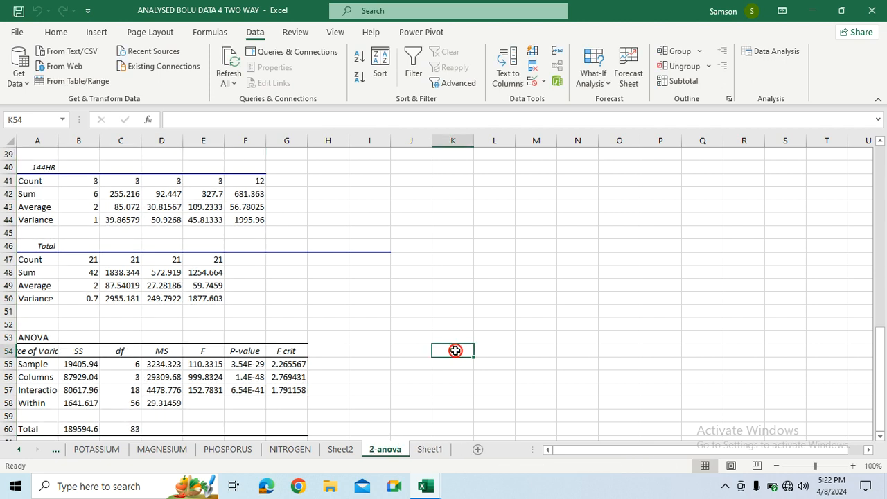
# - Try to run a single-factor ANOVA on Sheet1's range A1:C22, grouped by columns with labels in the first row
pyautogui.click(431, 451)
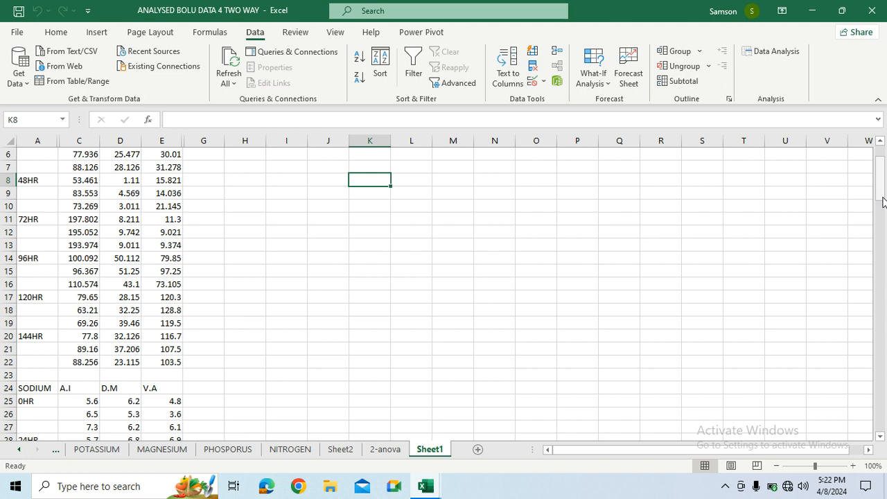
pyautogui.moveTo(883, 192); pyautogui.dragTo(880, 176)
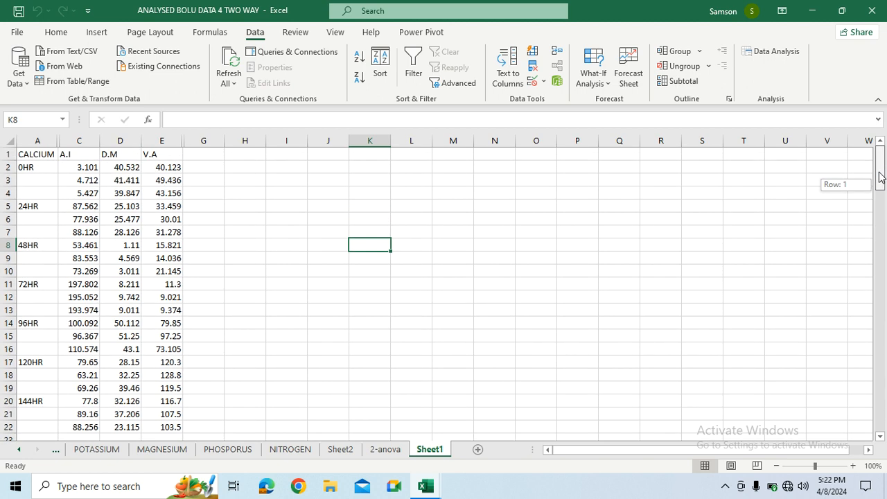
pyautogui.moveTo(880, 177); pyautogui.dragTo(878, 180)
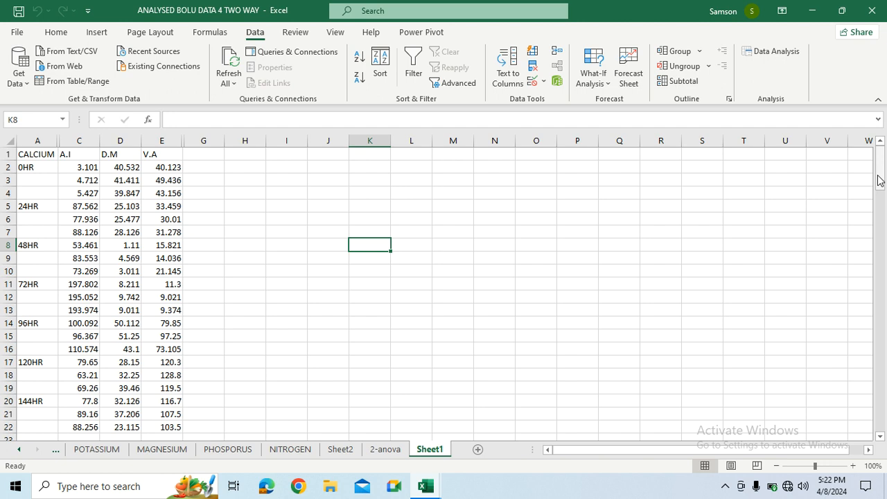
pyautogui.moveTo(878, 180); pyautogui.dragTo(880, 163)
pyautogui.click(775, 56)
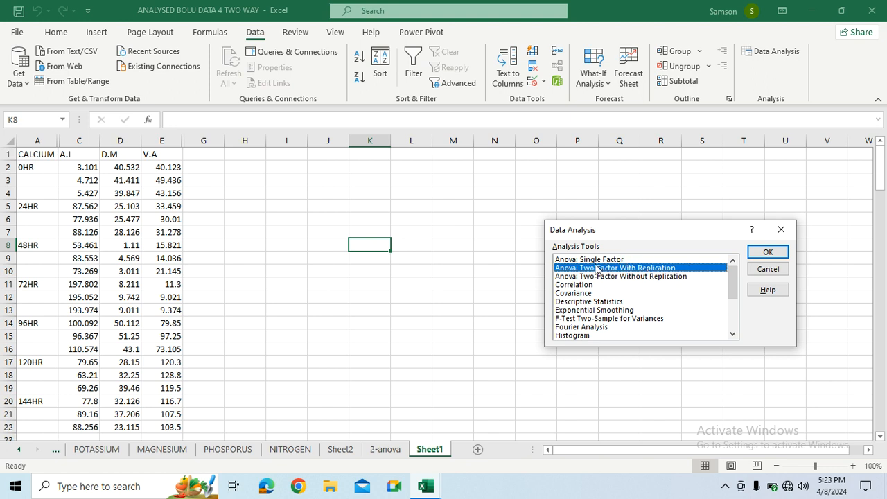
pyautogui.click(586, 259)
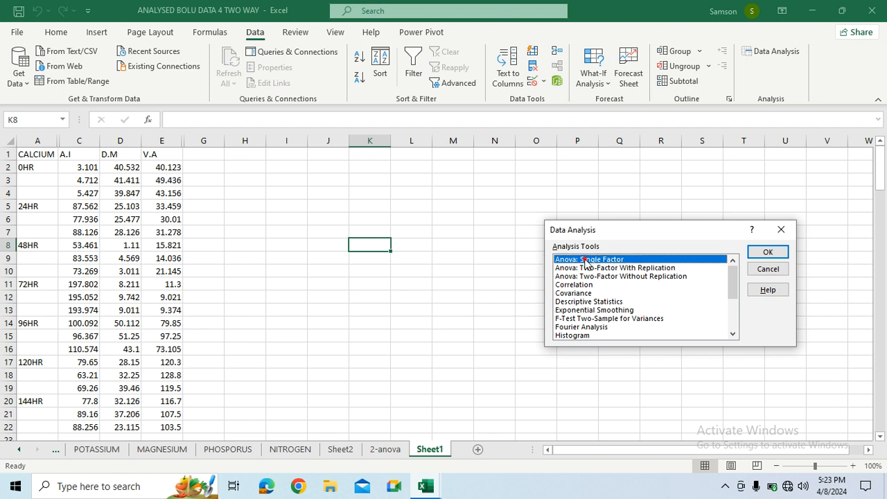
pyautogui.click(765, 252)
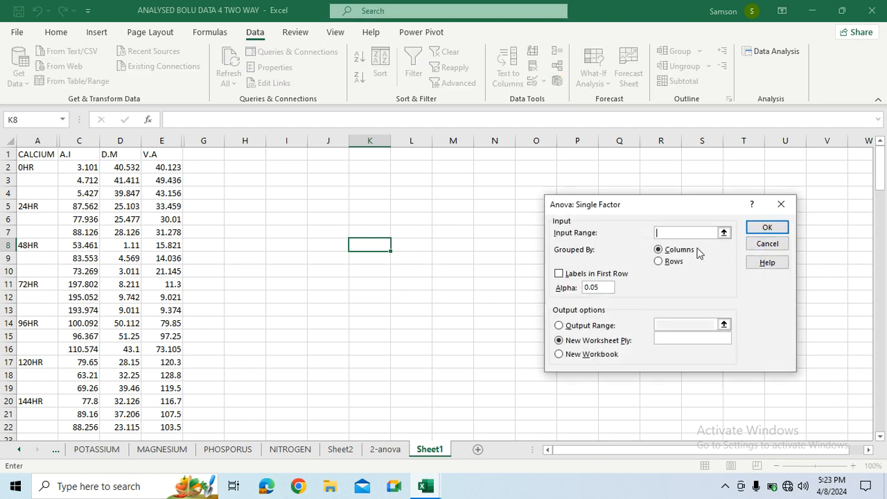
pyautogui.click(36, 156)
pyautogui.moveTo(36, 155); pyautogui.dragTo(81, 337)
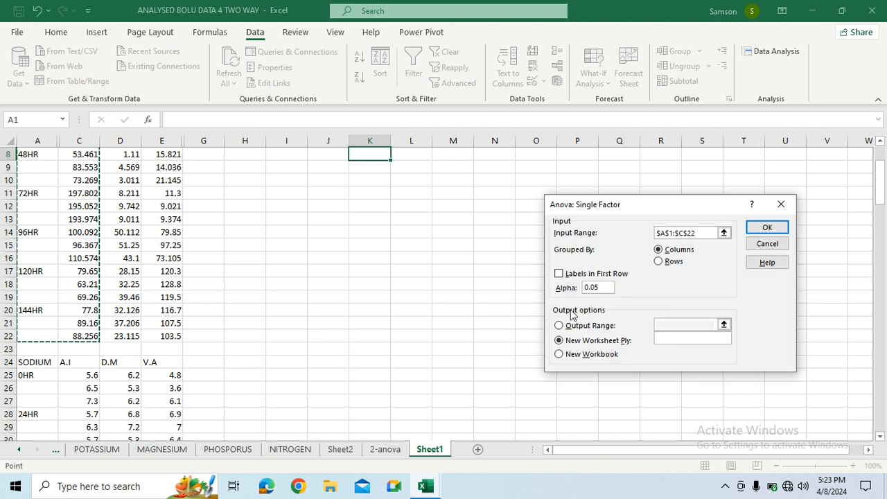
pyautogui.click(558, 274)
pyautogui.click(775, 230)
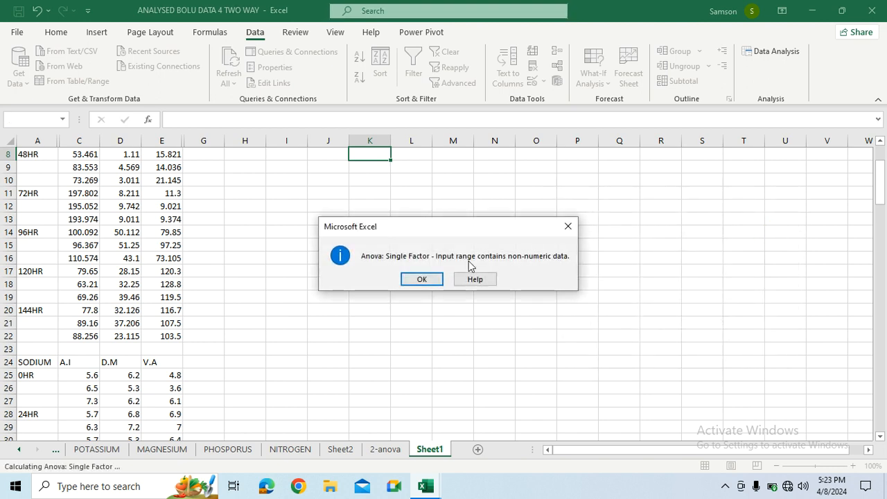
pyautogui.click(435, 280)
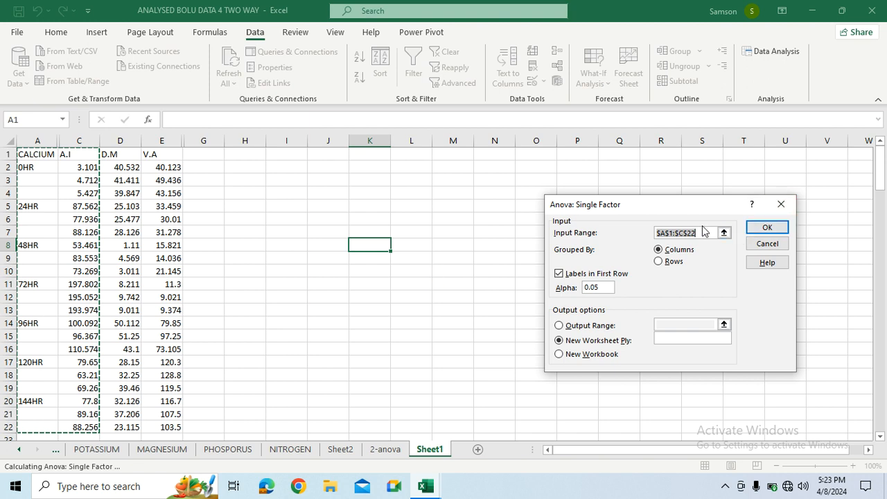
# - Try to run a single-factor ANOVA on Sheet1's range C1:C22, grouped by columns with labels in the first row
pyautogui.press('BackSpace')
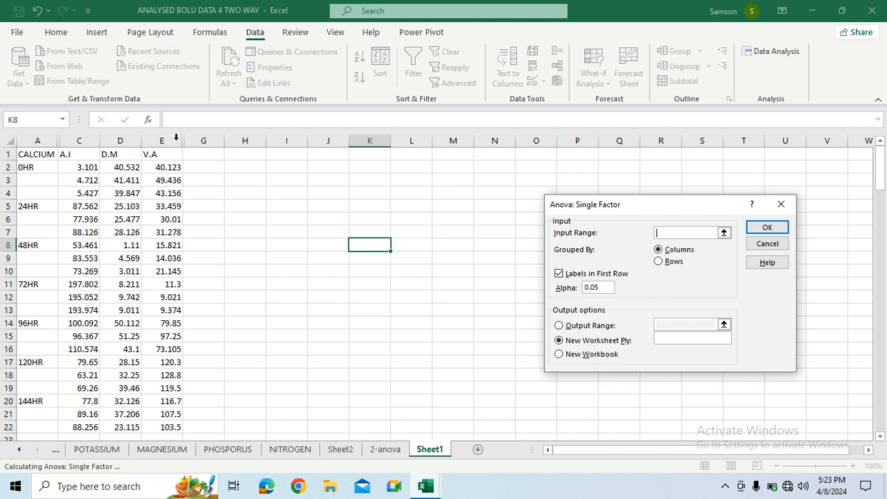
pyautogui.moveTo(89, 155); pyautogui.dragTo(82, 390)
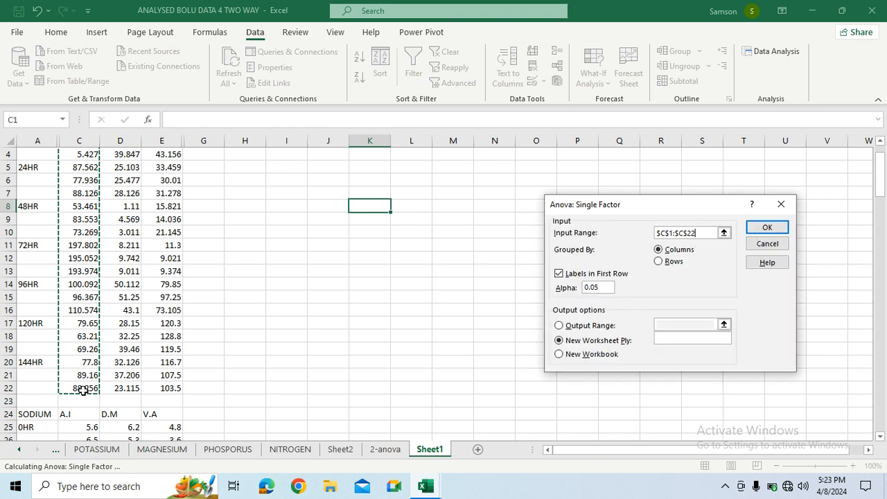
pyautogui.click(761, 229)
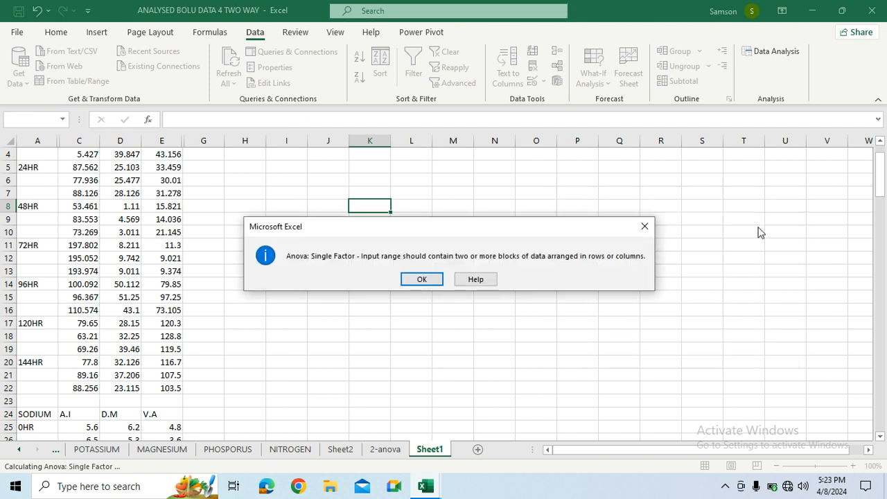
pyautogui.click(422, 279)
# - Run a single-factor ANOVA on Sheet1's range C1:D22, grouped by columns with first-row labels, alpha 0.05, output to a new worksheet
pyautogui.press('BackSpace')
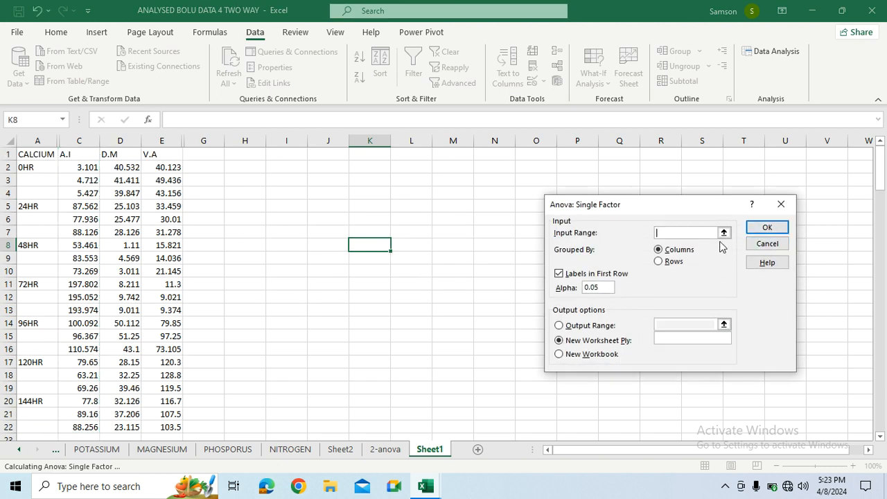
pyautogui.moveTo(67, 157); pyautogui.dragTo(120, 360)
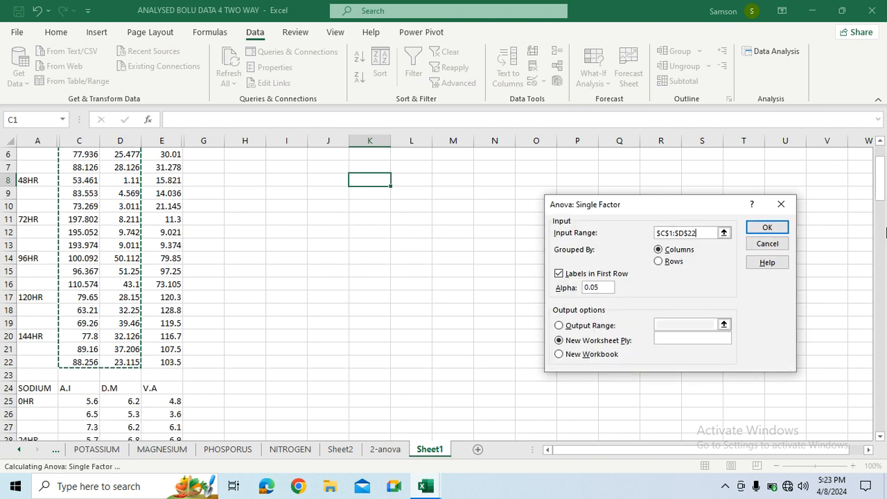
pyautogui.click(771, 227)
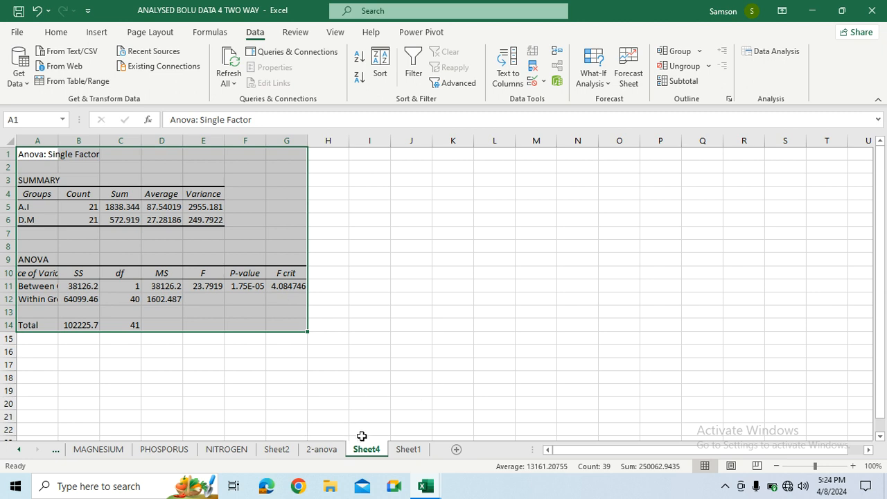
# - Rename the worksheet holding the single-factor ANOVA results as 1-way anova and return to Sheet1
pyautogui.click(407, 451)
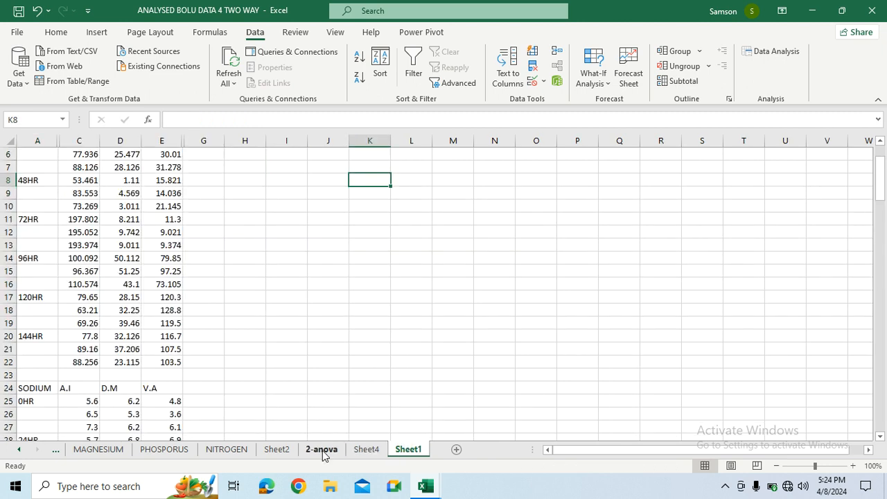
pyautogui.click(366, 449)
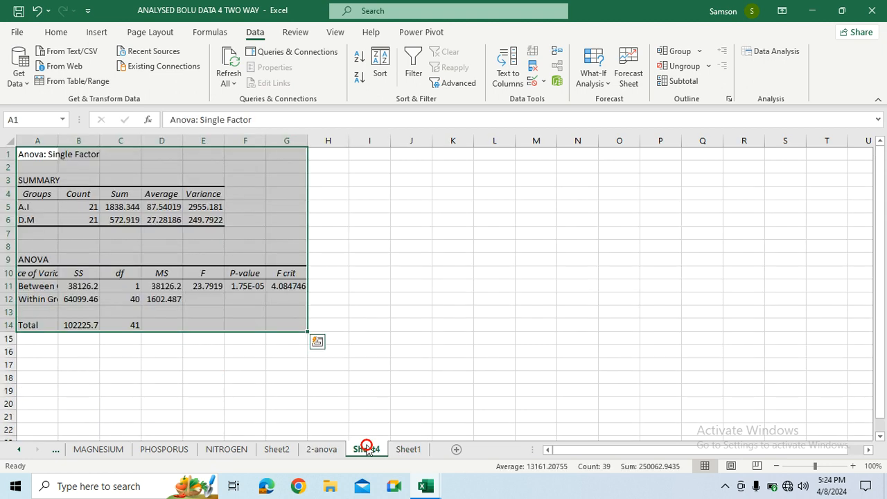
pyautogui.rightClick(368, 451)
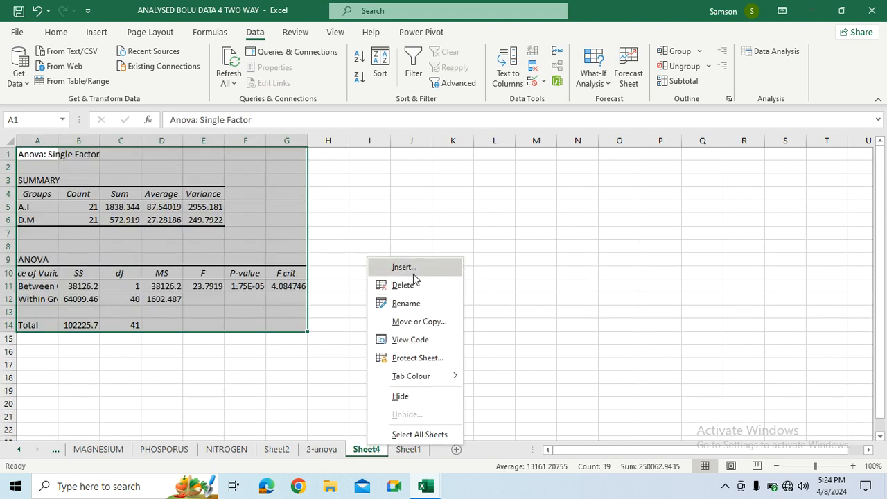
pyautogui.click(406, 303)
pyautogui.write('1-wa')
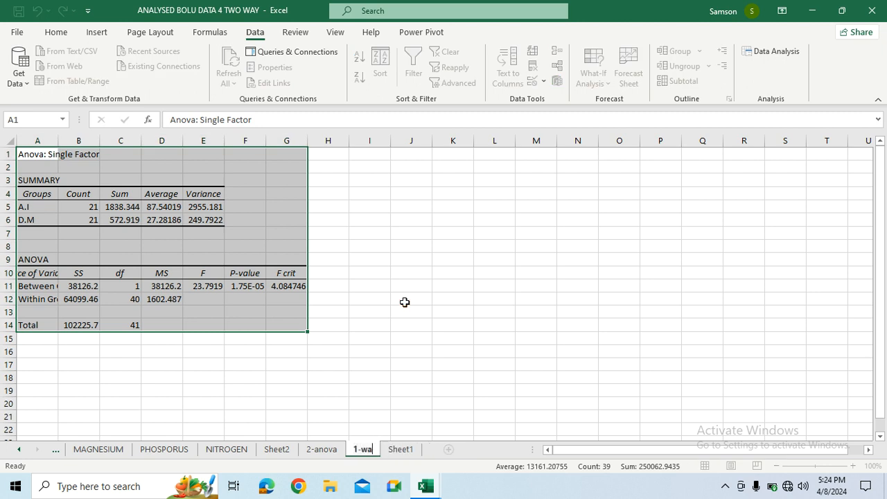
pyautogui.write('y an')
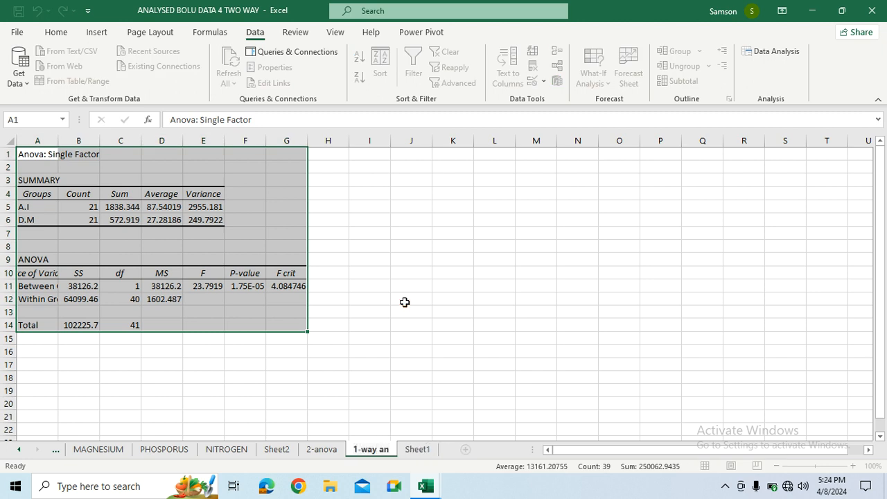
pyautogui.write('ova')
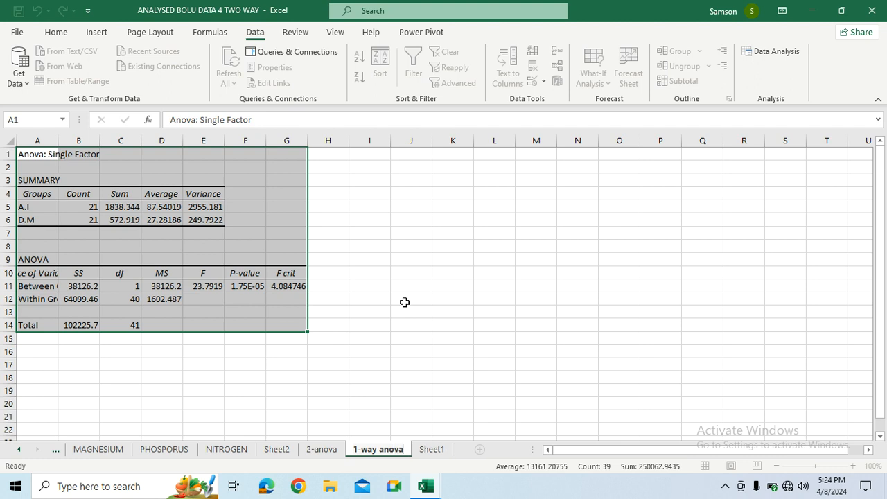
pyautogui.click(404, 302)
pyautogui.click(438, 450)
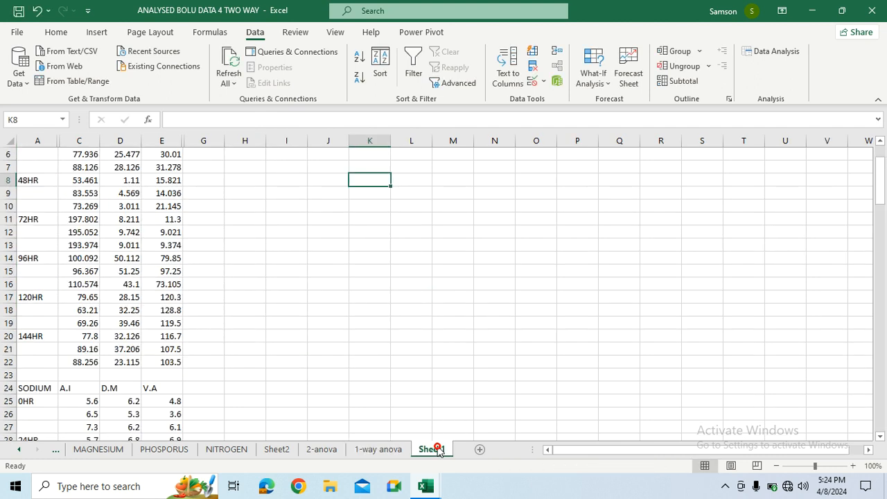
pyautogui.click(767, 54)
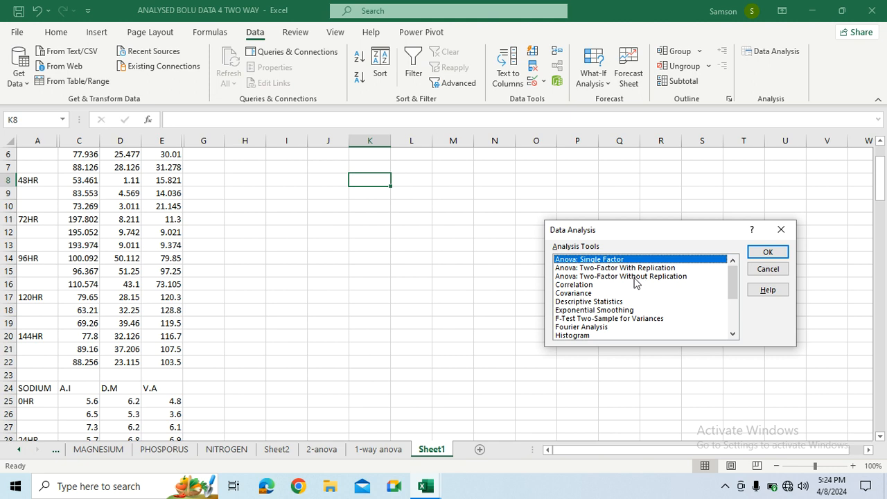
pyautogui.click(634, 277)
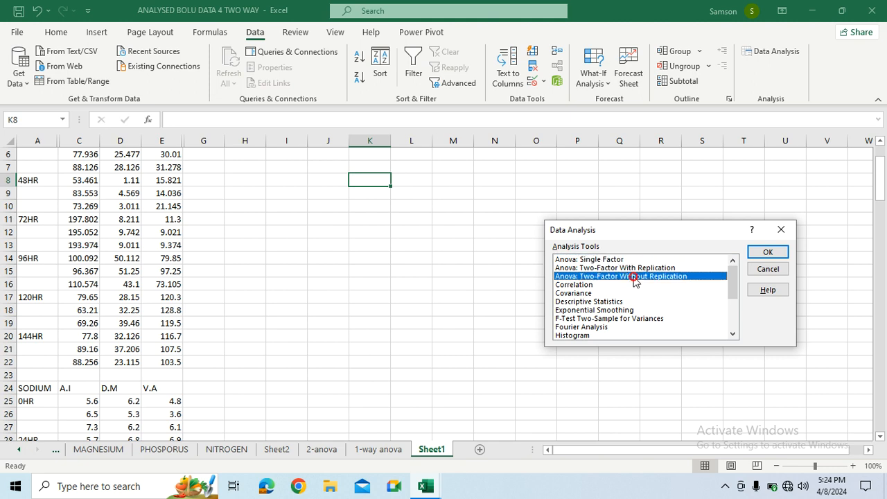
pyautogui.click(773, 255)
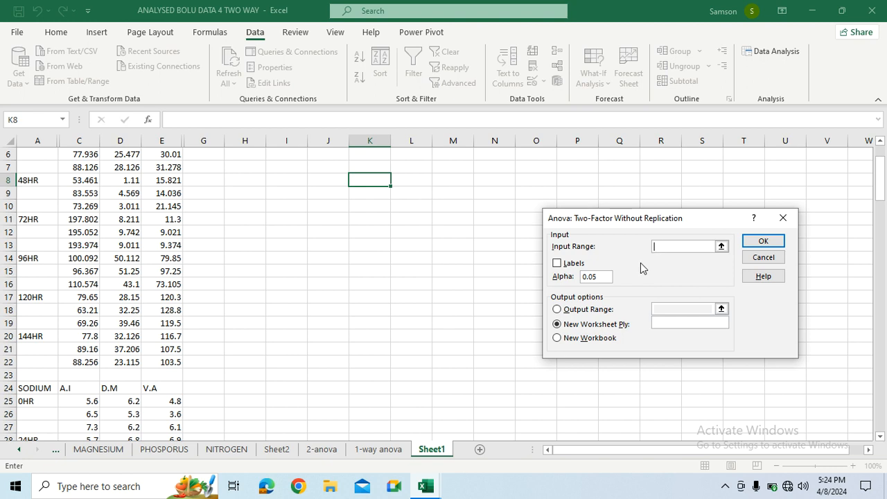
pyautogui.click(783, 217)
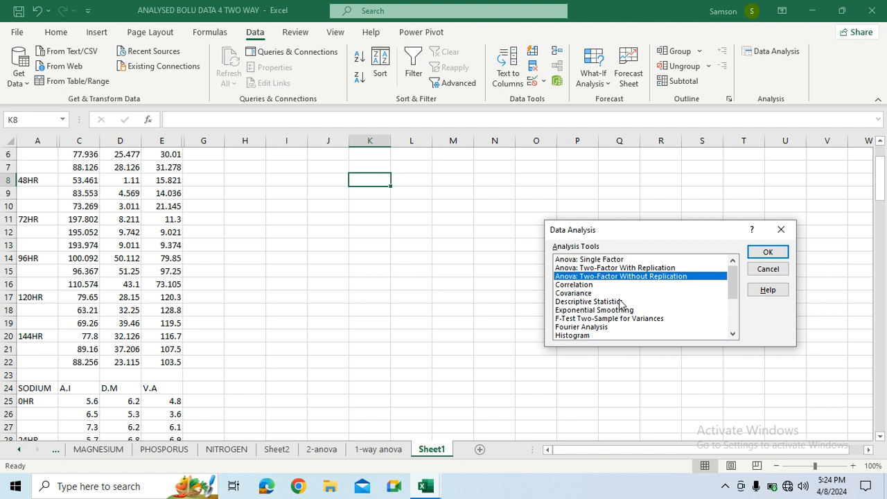
# - Run a correlation analysis on Sheet1's calcium range C1:E22, grouped by columns with labels in the first row, output to a new worksheet
pyautogui.click(584, 285)
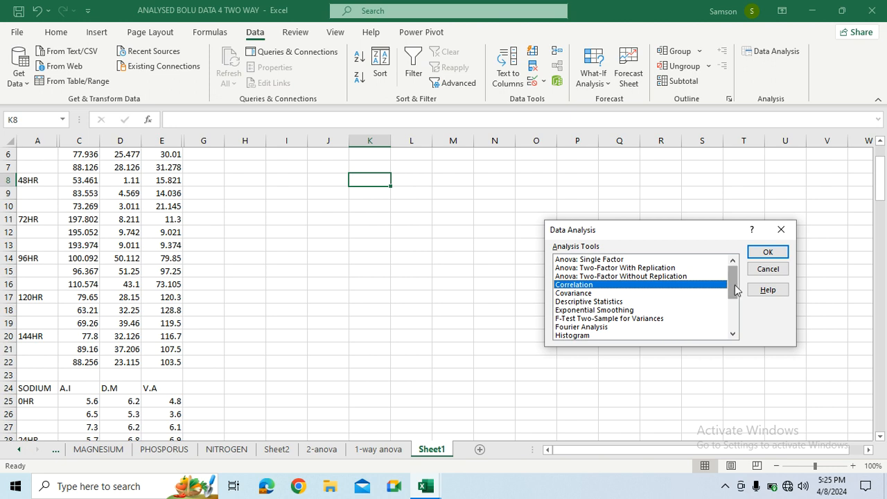
pyautogui.click(766, 254)
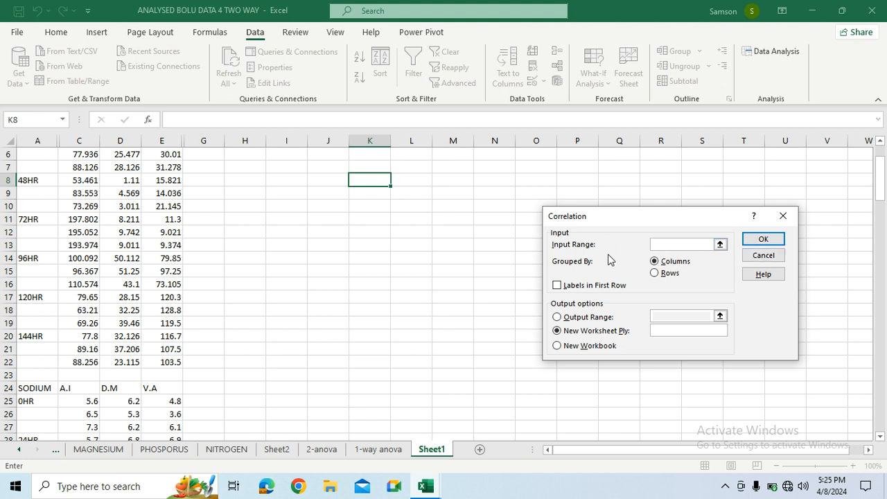
pyautogui.moveTo(881, 190); pyautogui.dragTo(884, 188)
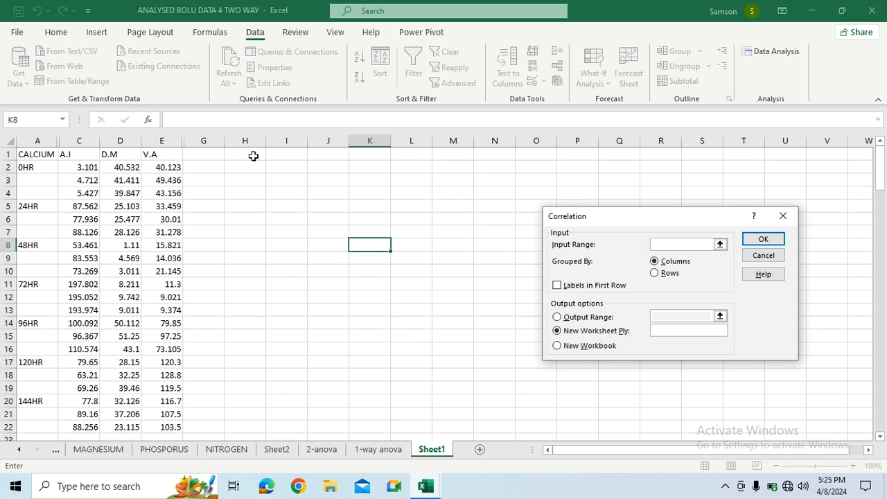
pyautogui.moveTo(69, 156); pyautogui.dragTo(154, 428)
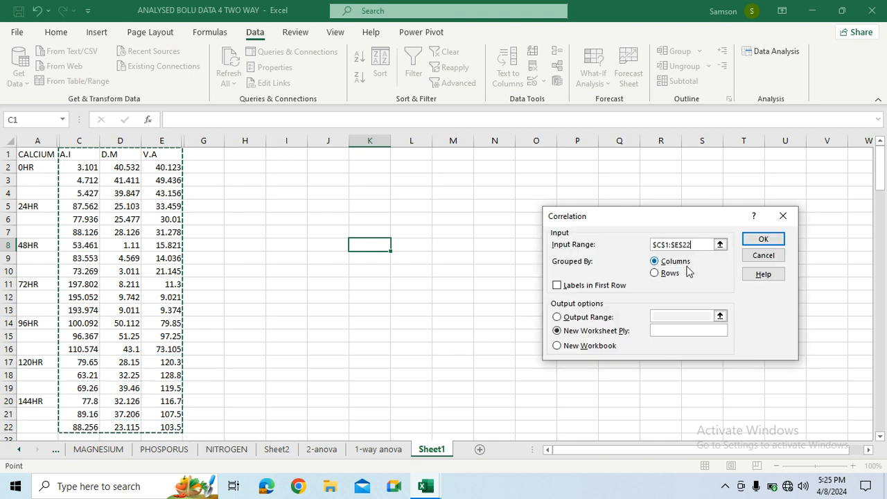
pyautogui.click(557, 287)
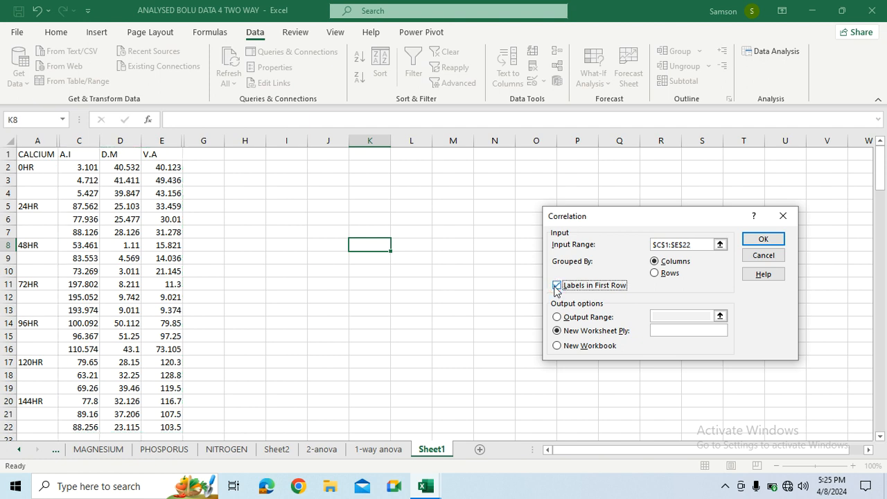
pyautogui.click(764, 240)
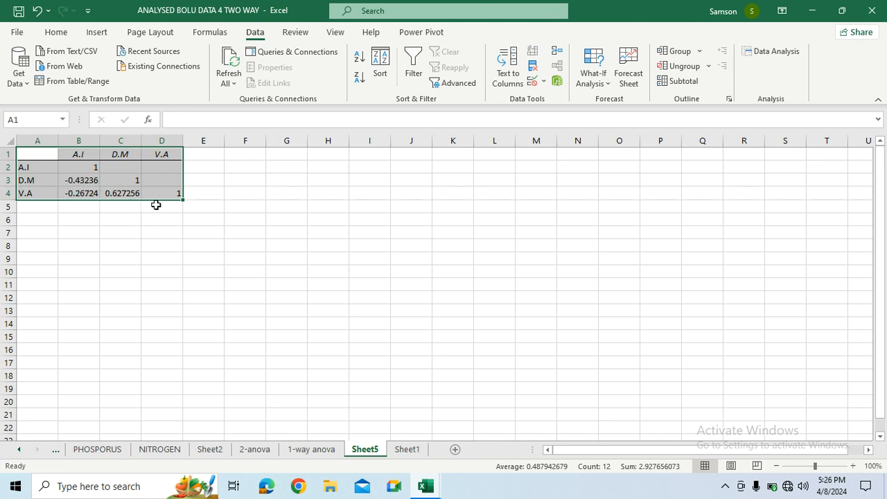
# - Rename the worksheet holding the correlation results as correlation and return to Sheet1
pyautogui.rightClick(370, 451)
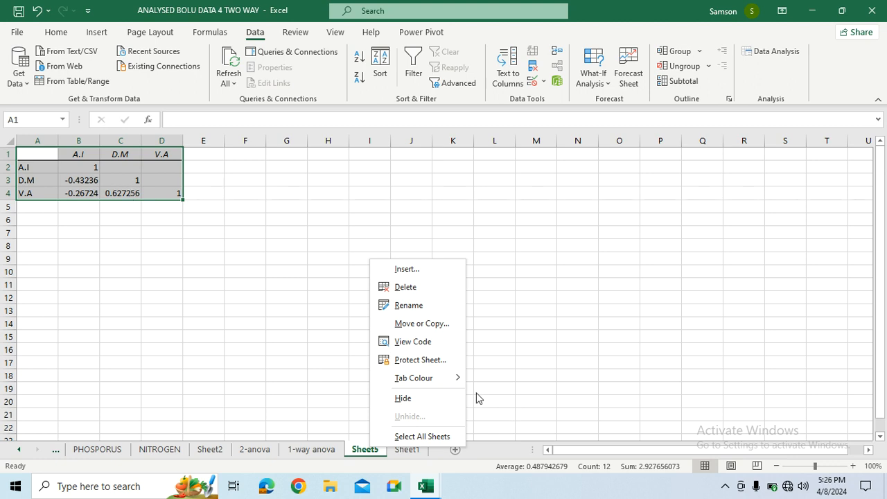
pyautogui.click(414, 305)
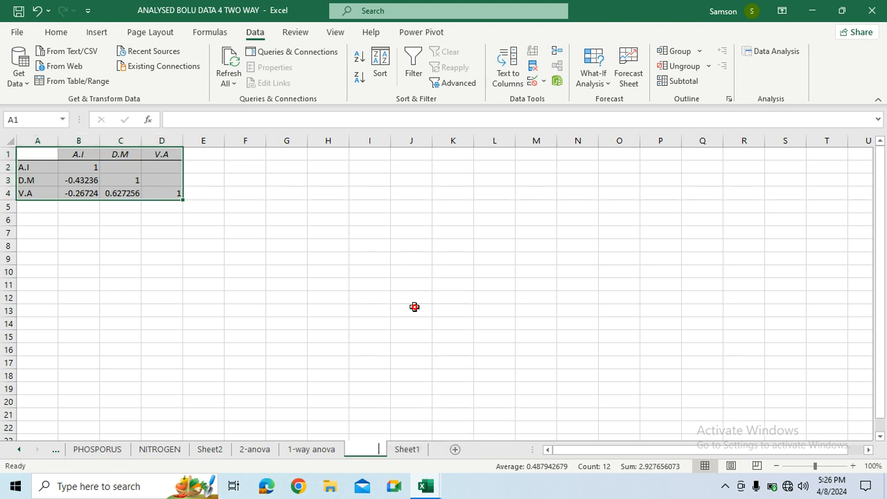
pyautogui.write('correka')
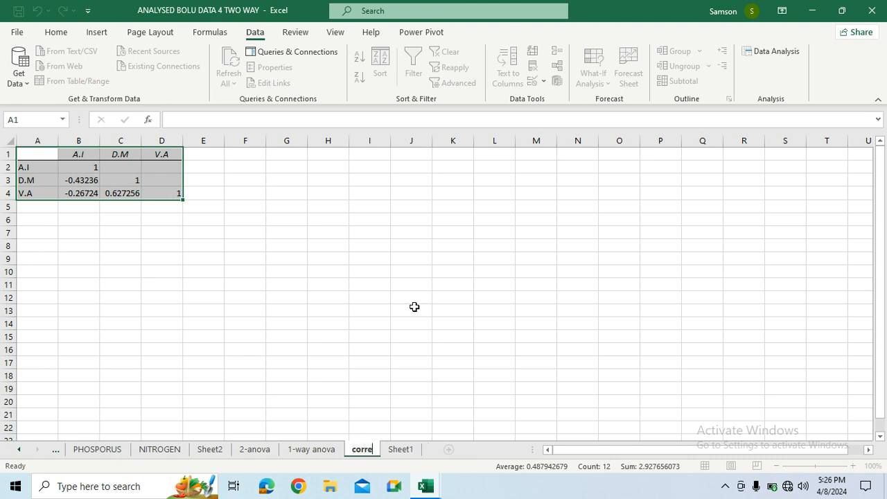
pyautogui.press('BackSpace')
pyautogui.press('BackSpace')
pyautogui.write('lation')
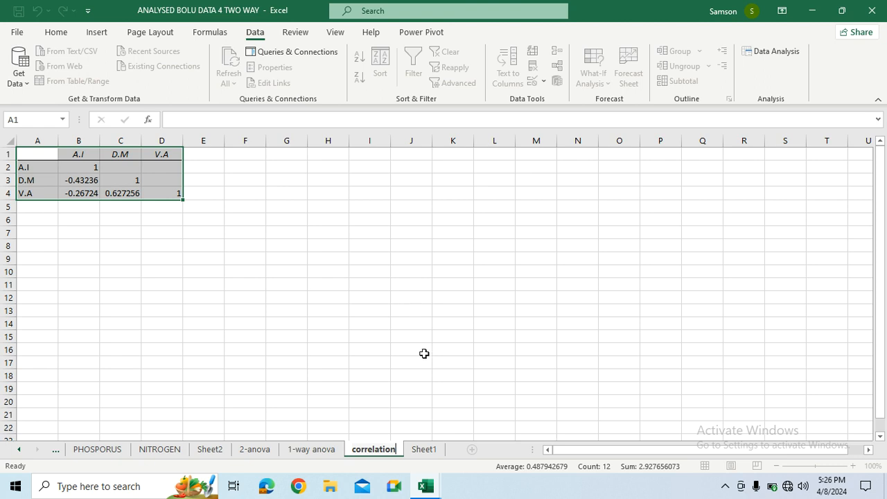
pyautogui.click(423, 449)
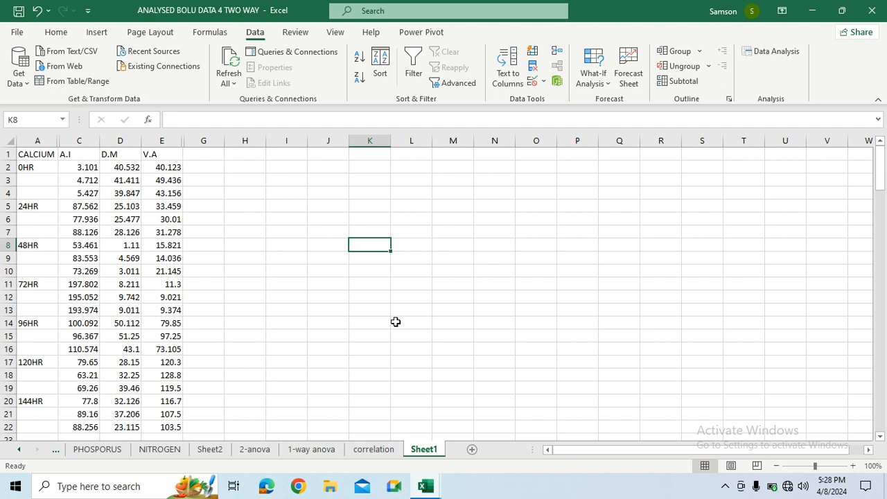
pyautogui.click(725, 491)
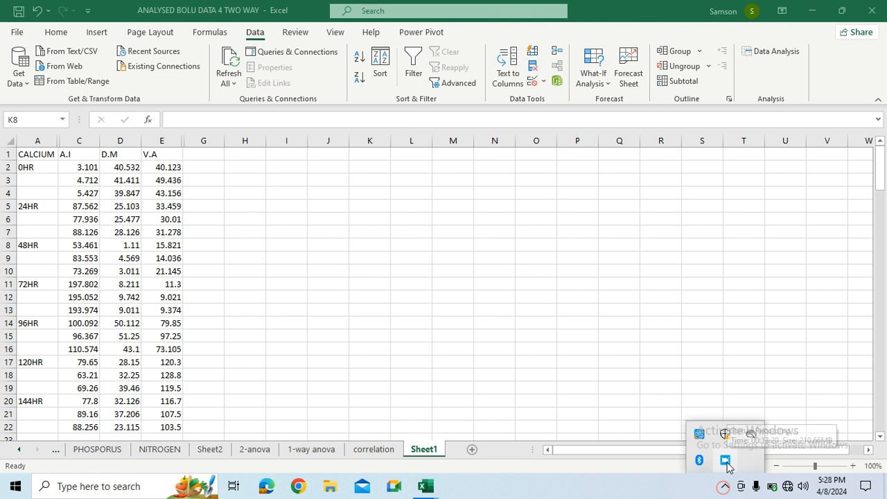
pyautogui.rightClick(725, 462)
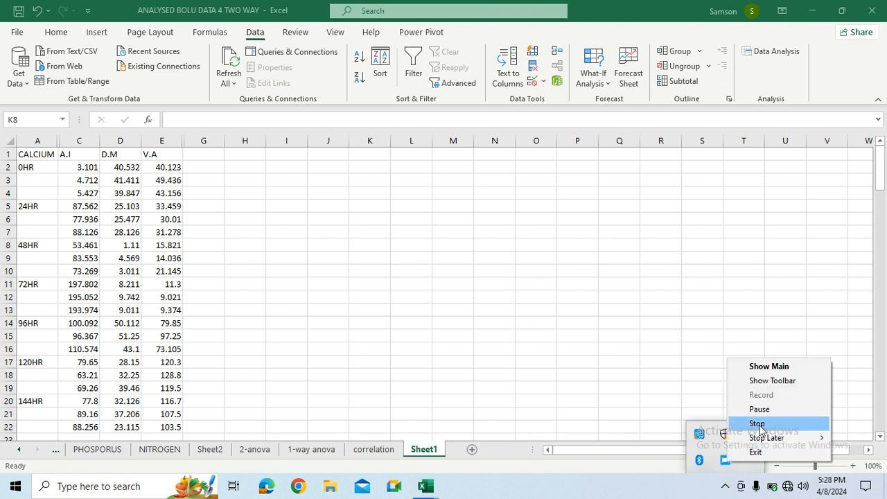